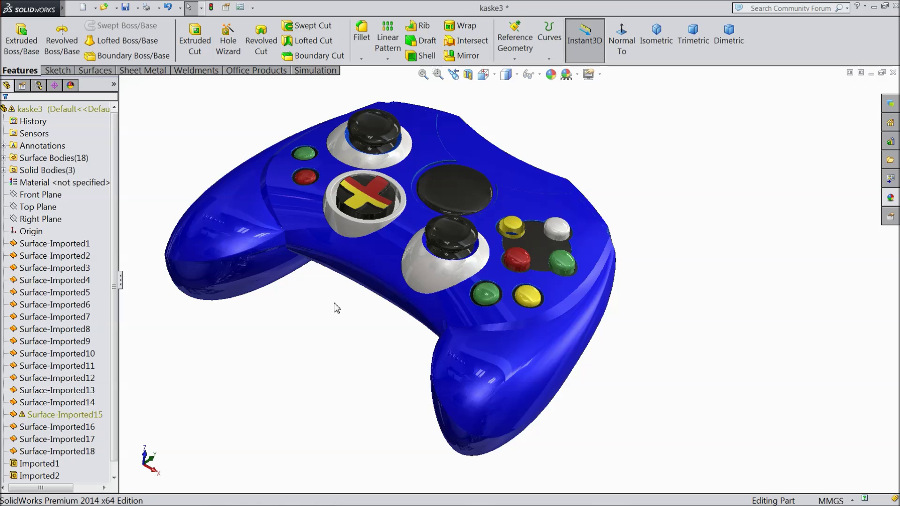
- Orbit the blue kaske3 controller to see it from a slightly different angle
middle_drag(338, 342, 367, 356)
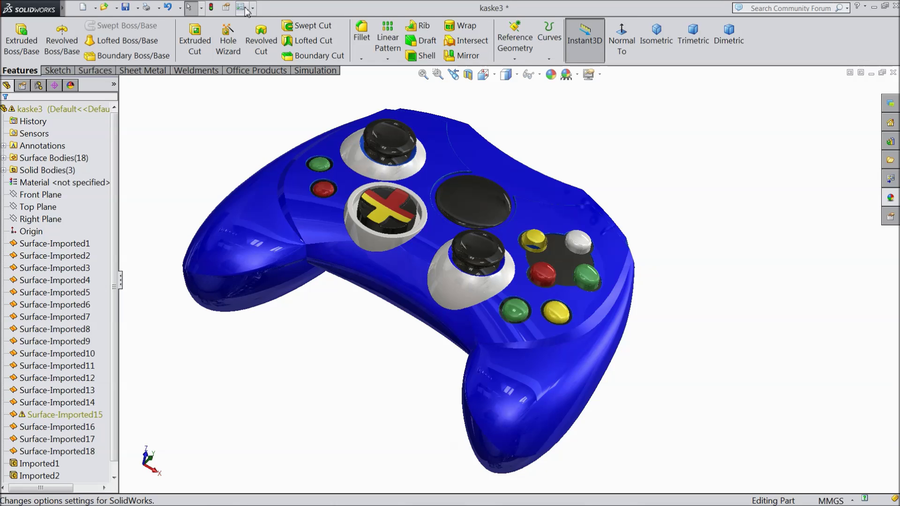
- Enable the PhotoView 360 add-in as both active and loaded at startup
mouse_move(64, 8)
click(143, 8)
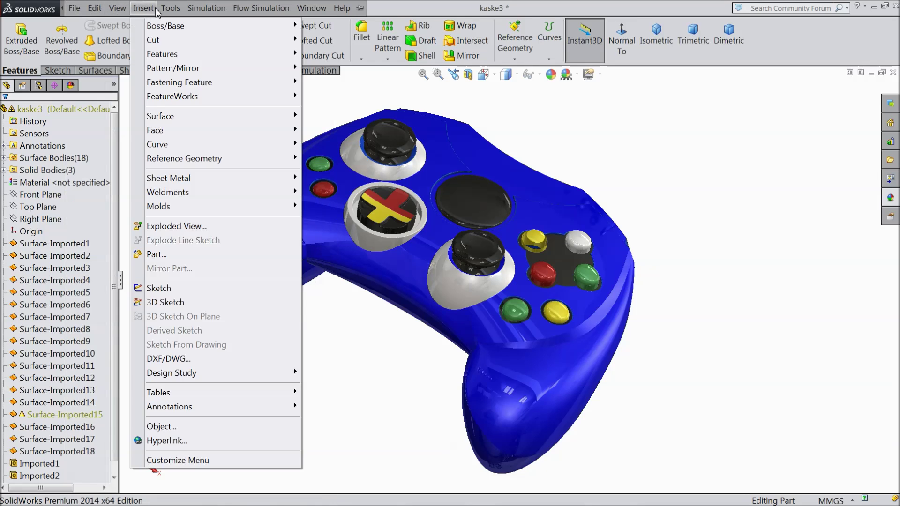
mouse_move(170, 8)
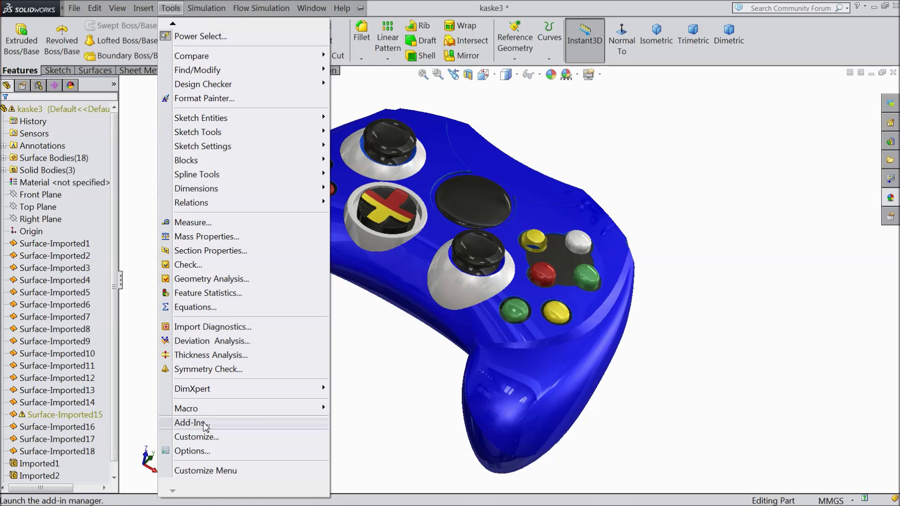
click(193, 423)
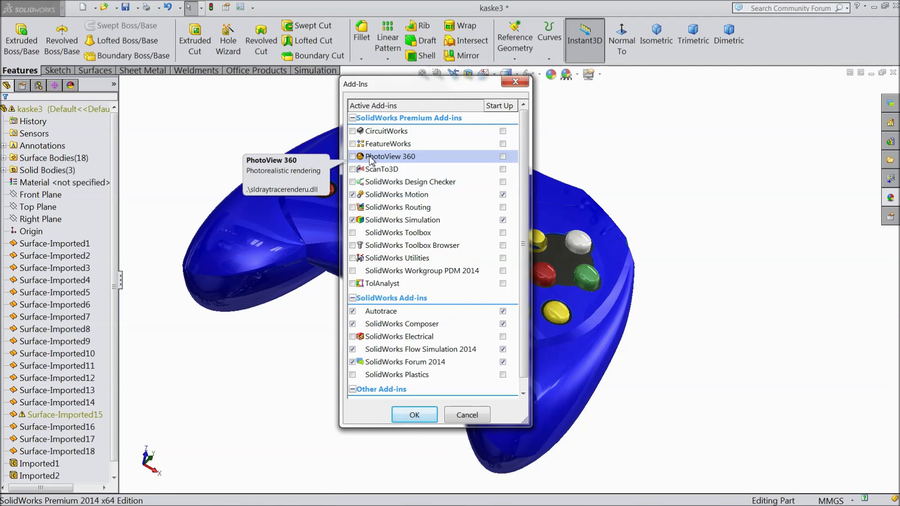
click(353, 156)
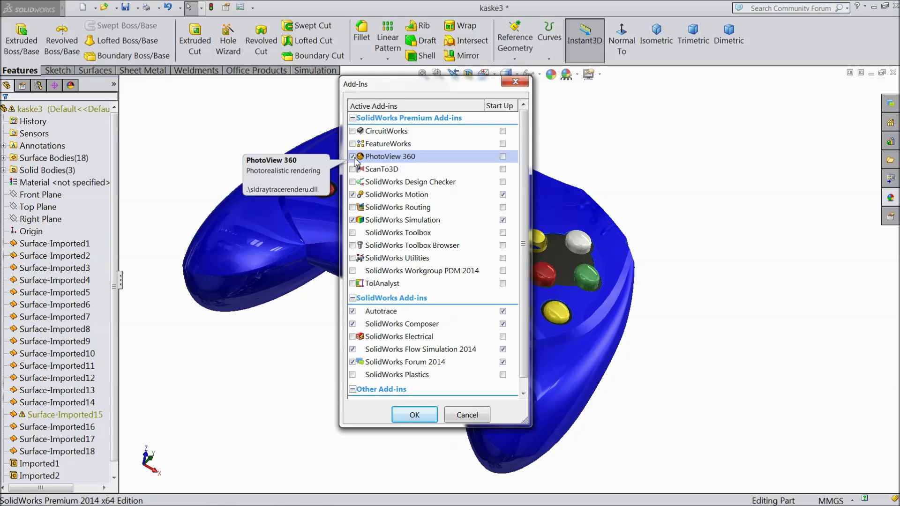
click(503, 157)
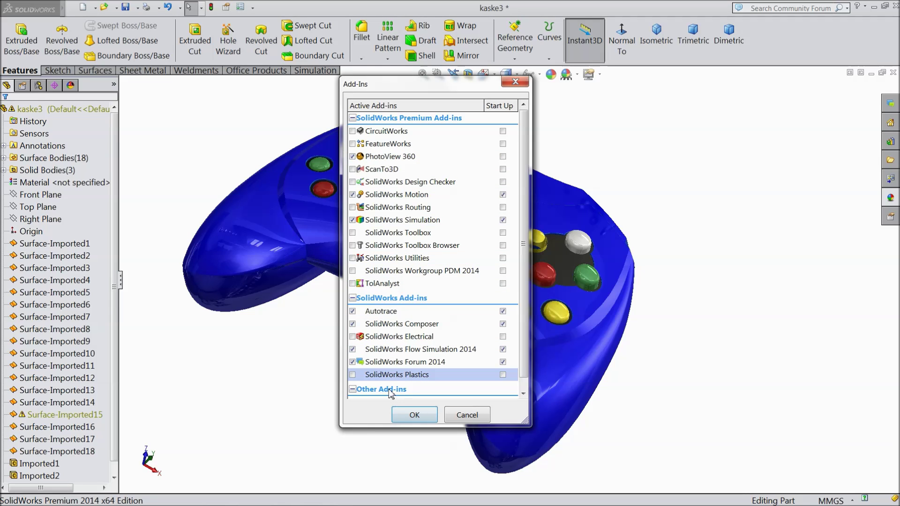
click(413, 419)
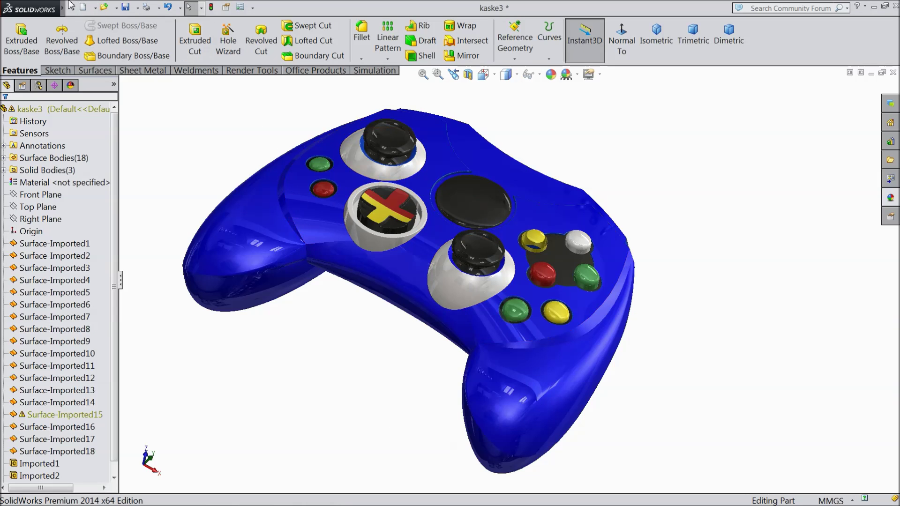
mouse_move(61, 8)
click(230, 10)
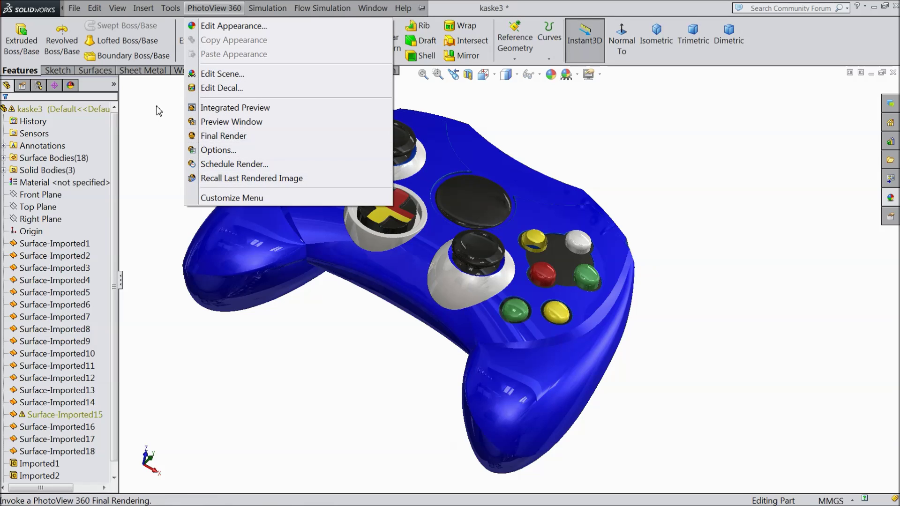
- Close the PhotoView 360 menu and switch the CommandManager to the Render Tools tab
click(181, 104)
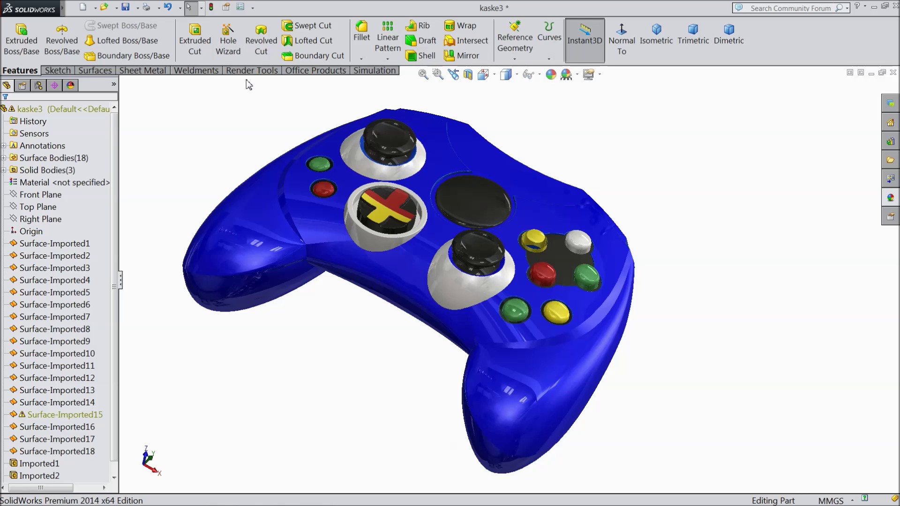
click(300, 72)
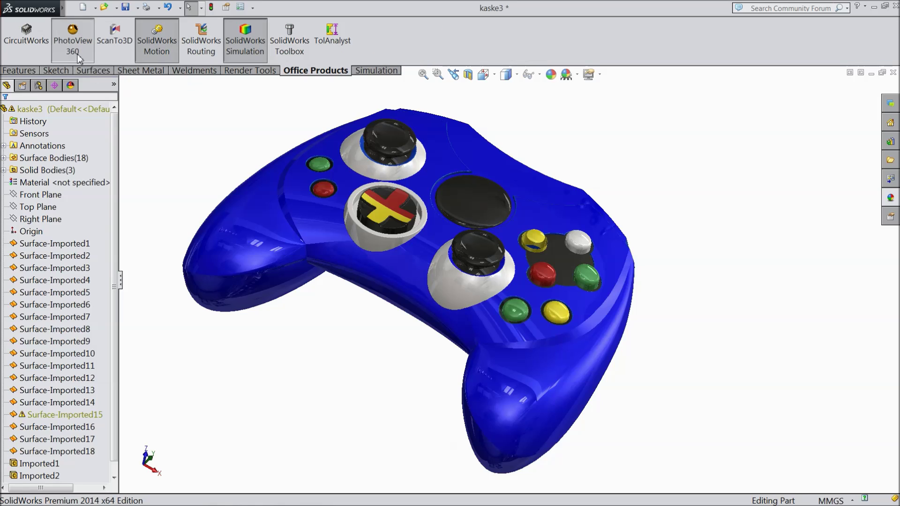
click(260, 73)
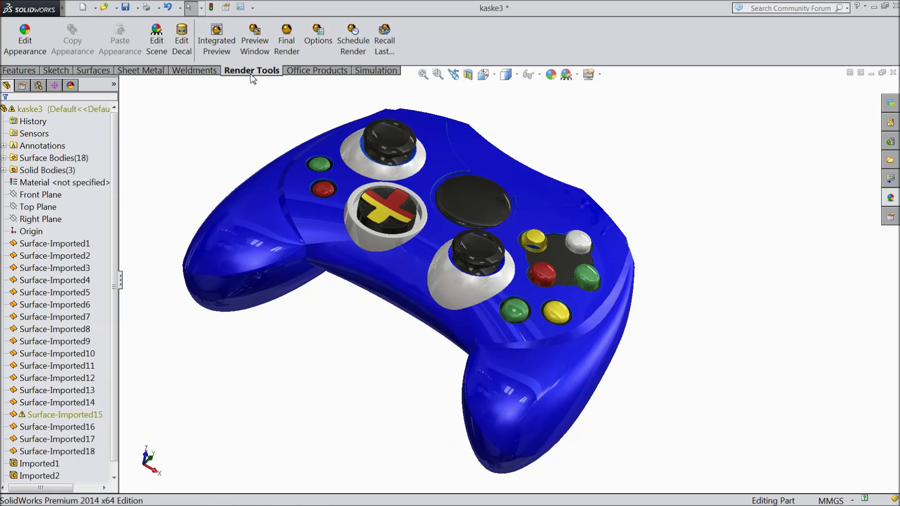
right_click(247, 75)
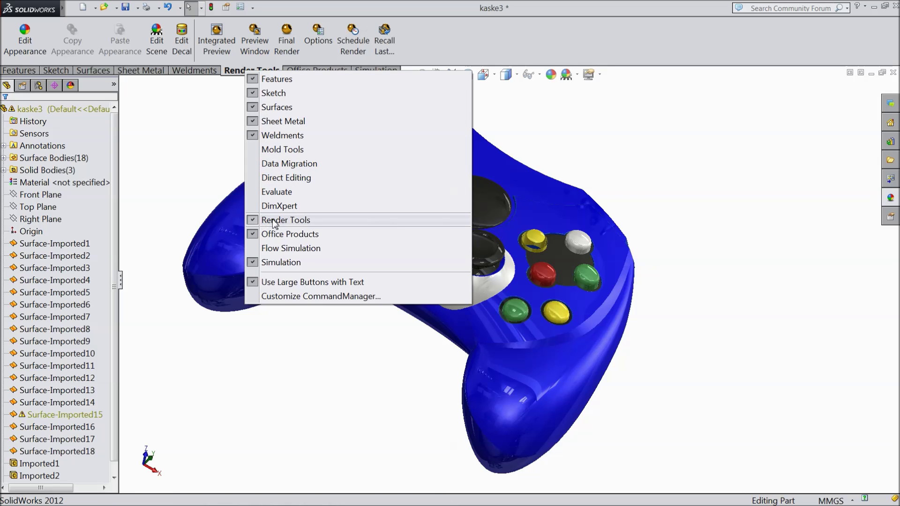
click(216, 129)
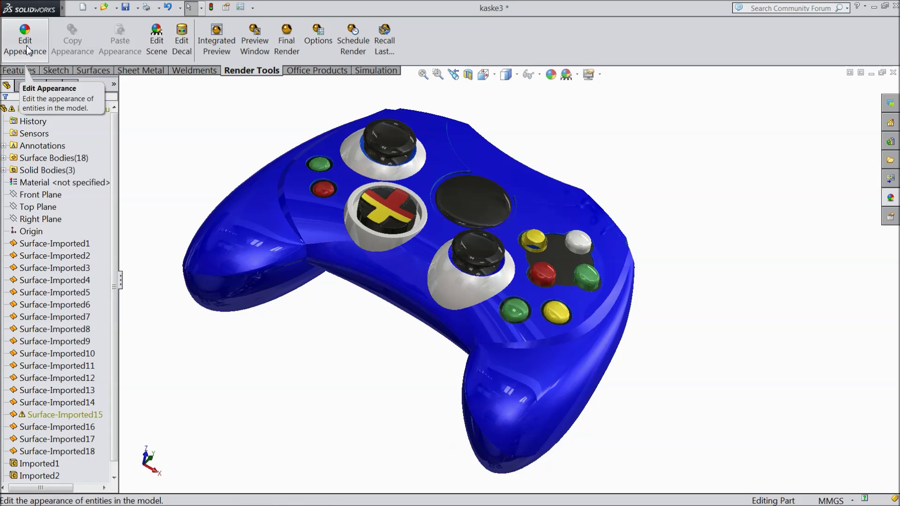
click(26, 46)
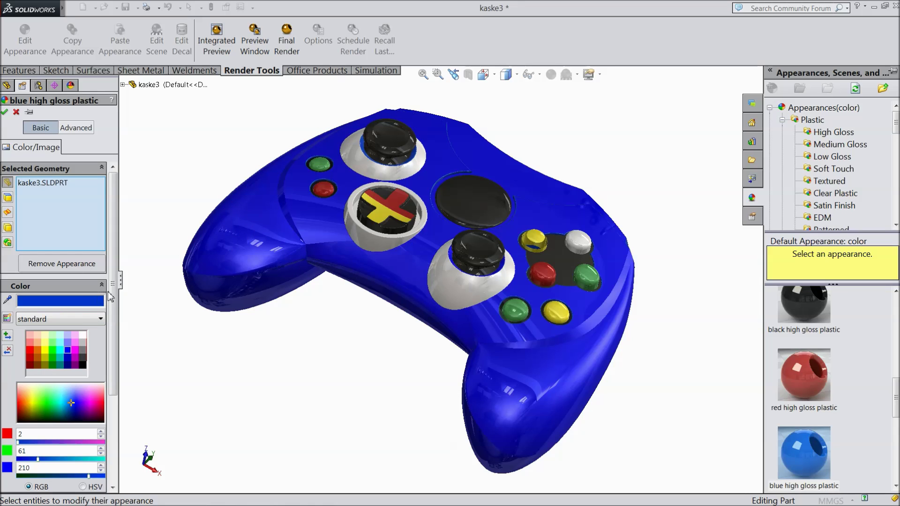
mouse_move(113, 294)
mouse_down()
mouse_move(115, 368)
mouse_move(120, 286)
mouse_up()
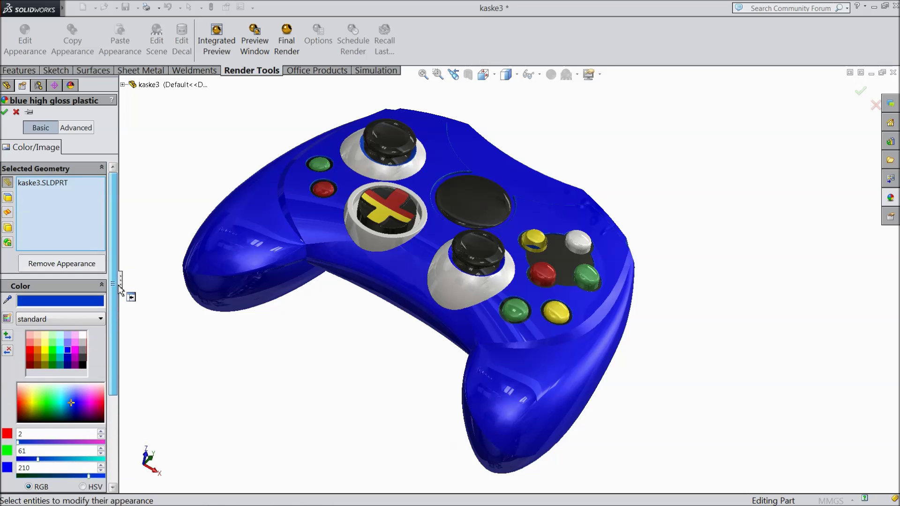
click(16, 113)
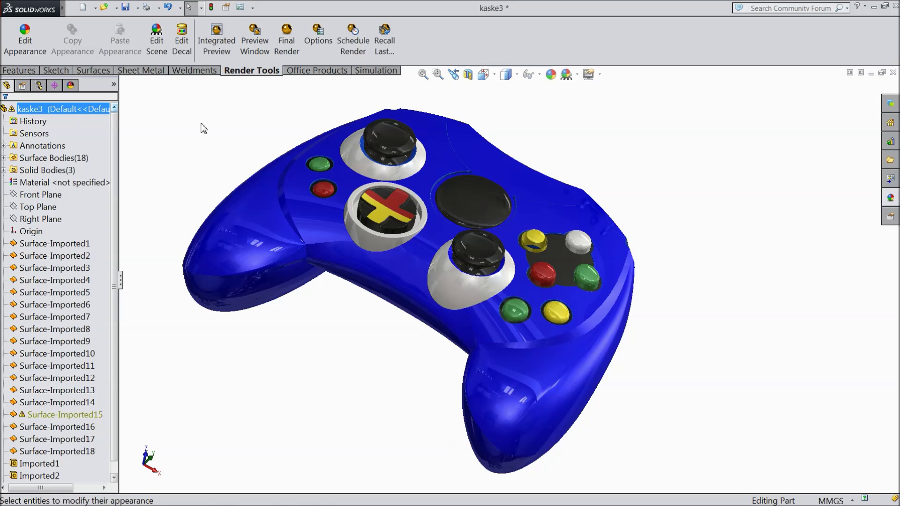
click(154, 54)
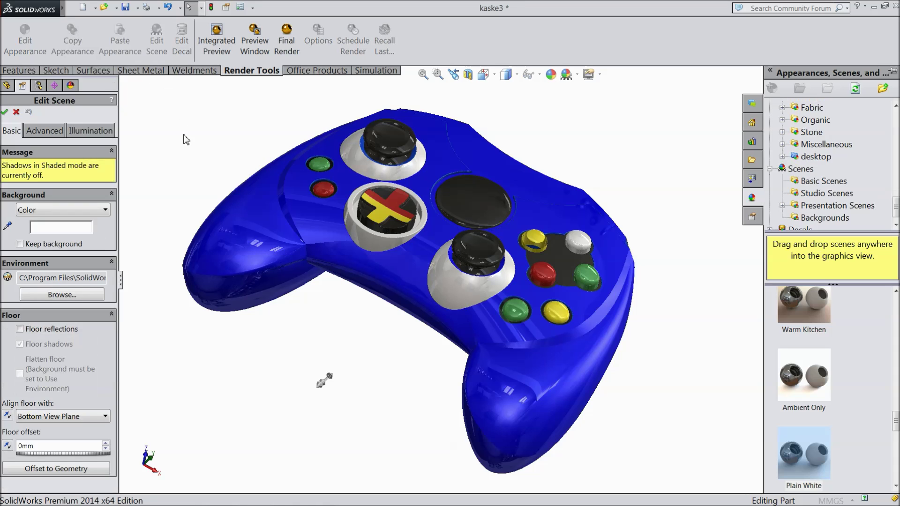
click(17, 112)
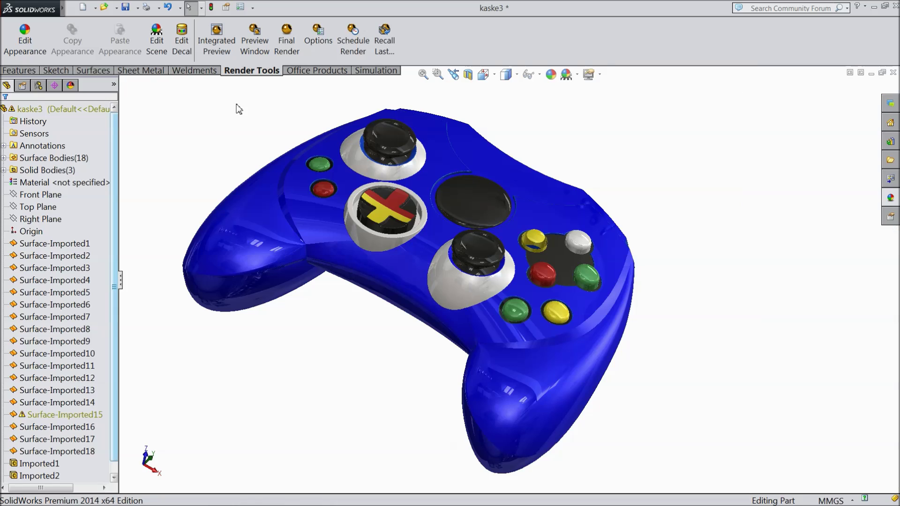
click(218, 51)
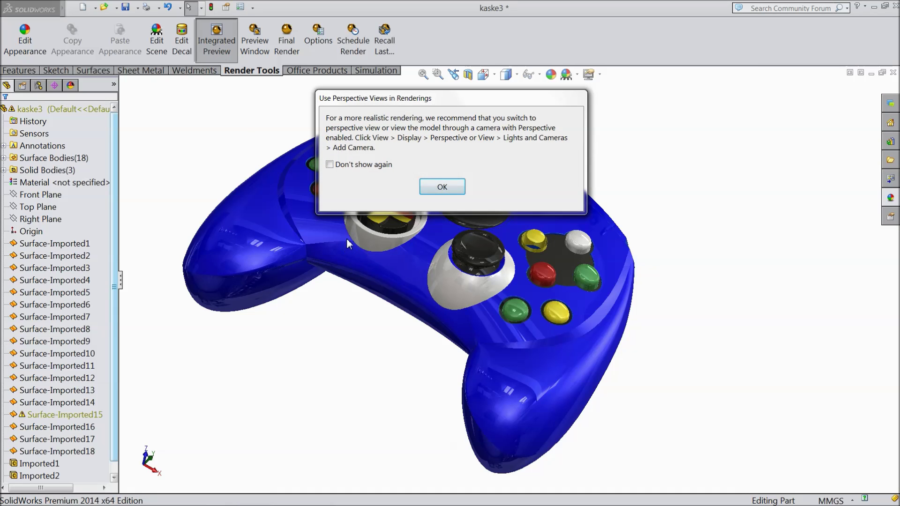
click(443, 187)
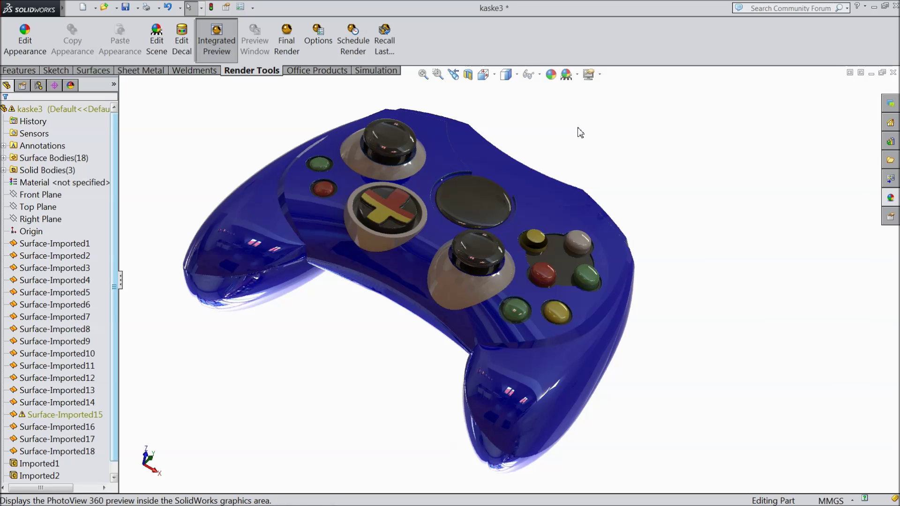
click(216, 38)
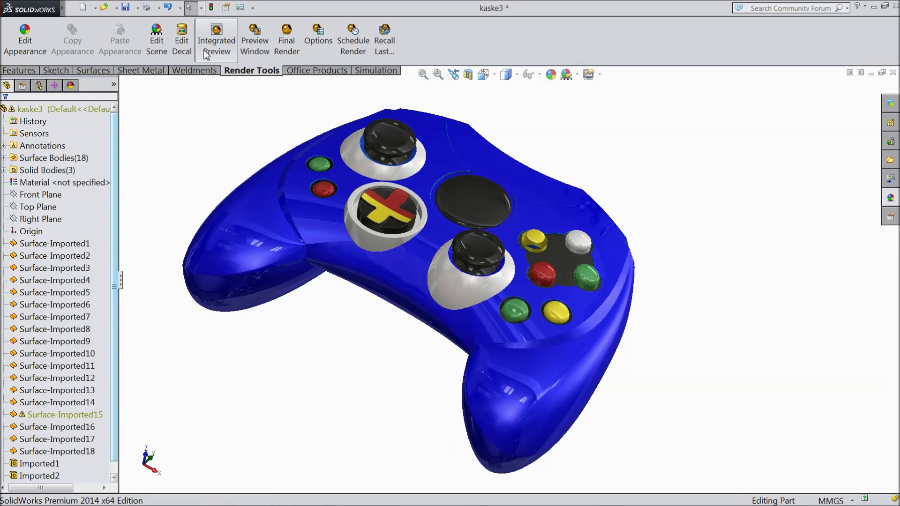
- Open a PhotoView 360 preview window, move it right, and orbit the controller to watch it refine
click(260, 54)
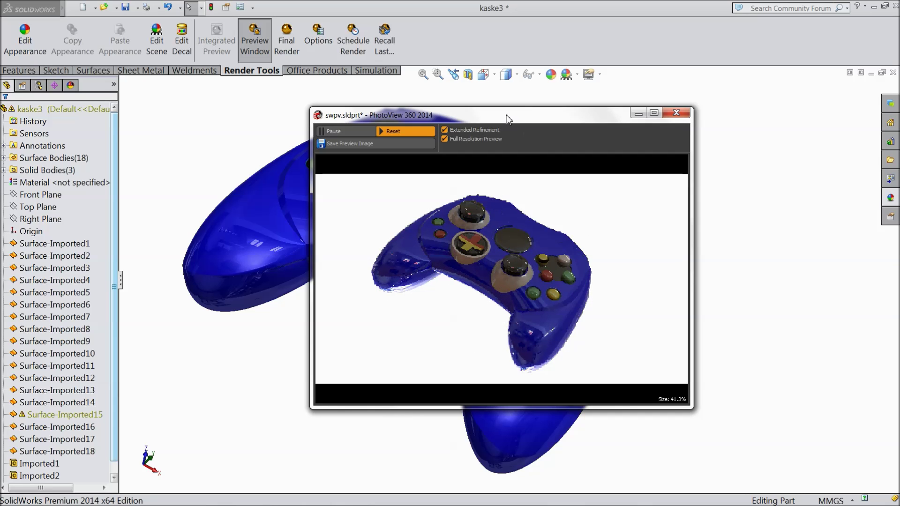
drag(506, 114, 676, 96)
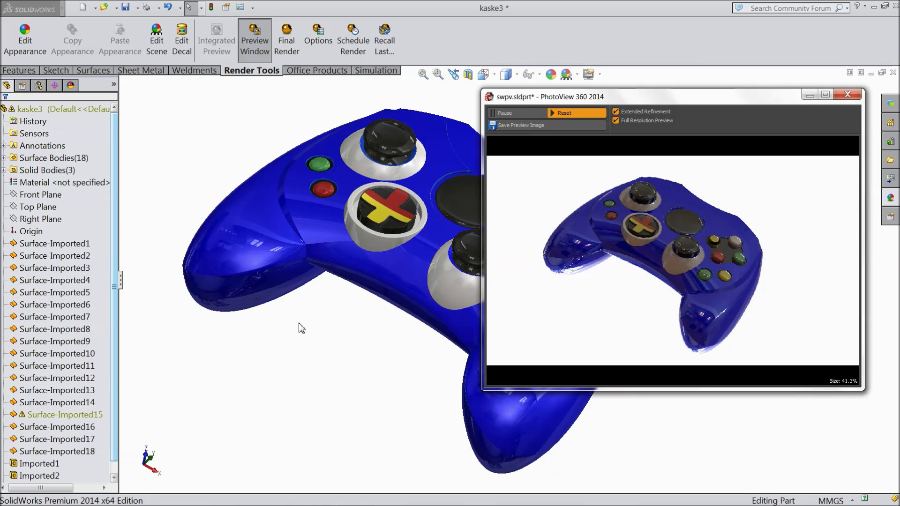
middle_drag(295, 324, 315, 344)
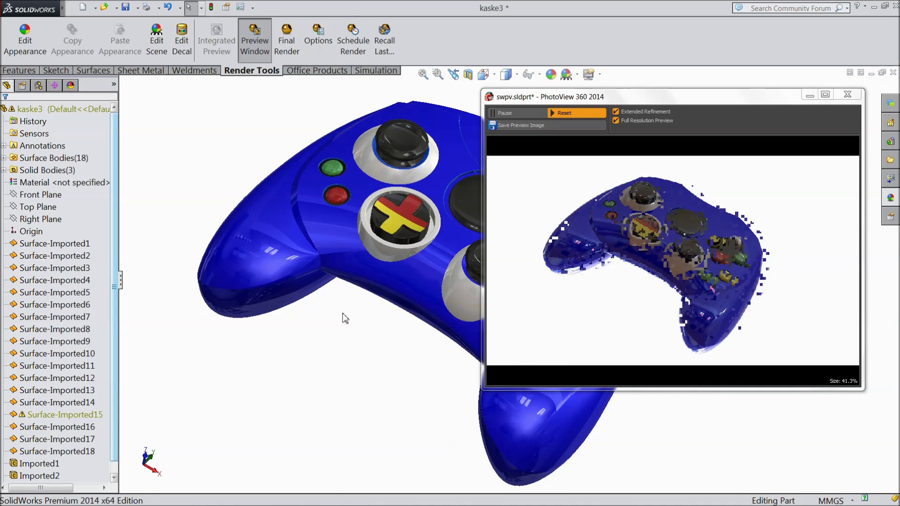
middle_drag(343, 316, 302, 408)
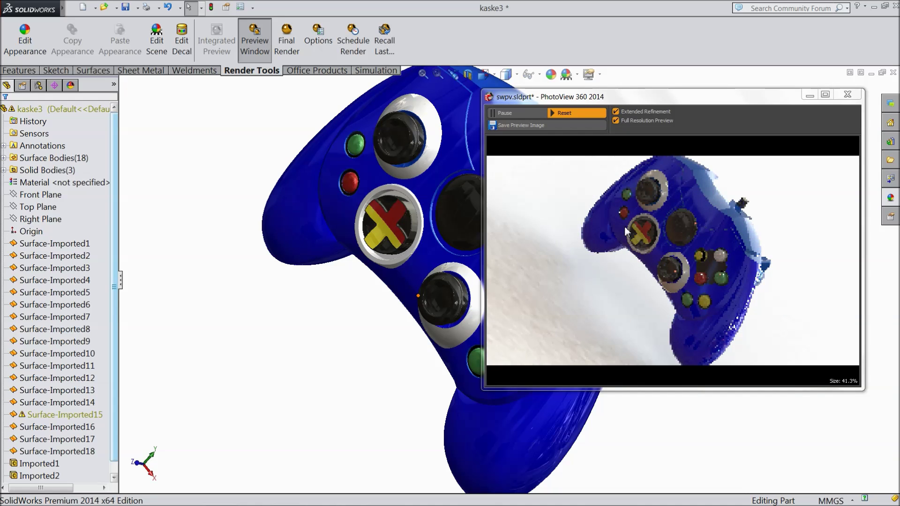
middle_drag(323, 330, 347, 216)
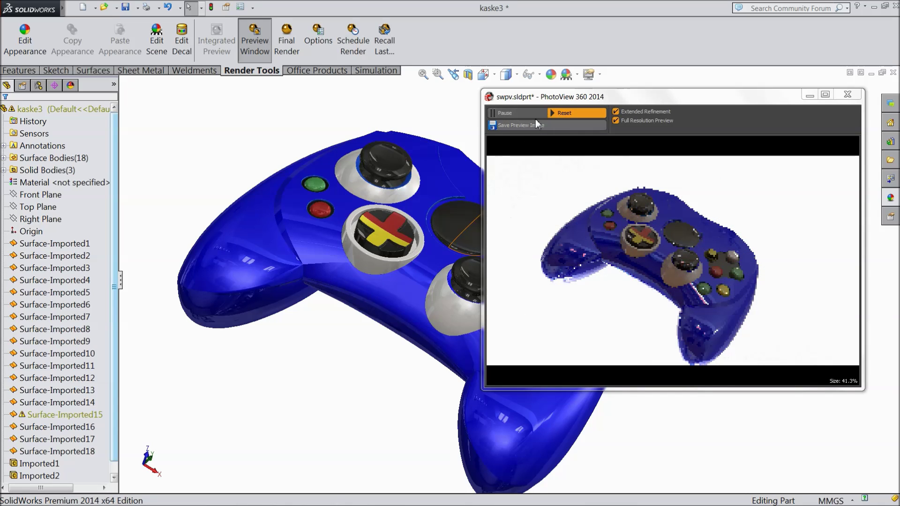
click(507, 114)
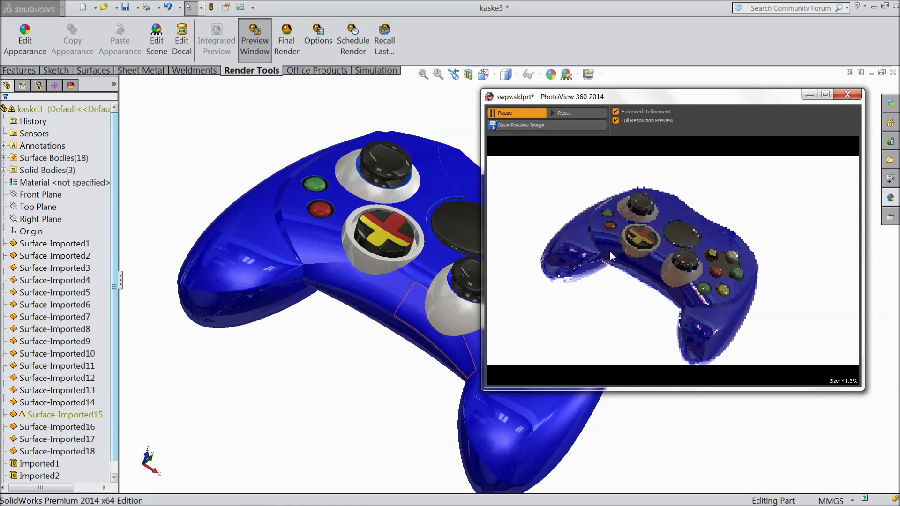
- Close the render preview, turn the controller to a frontal view, and open PhotoView 360 Options
middle_drag(374, 331, 336, 319)
click(566, 113)
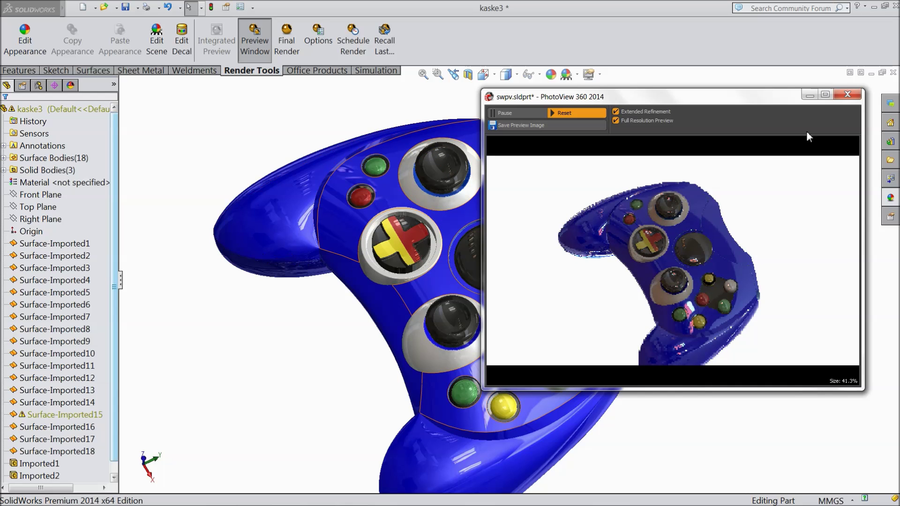
click(847, 94)
scroll(544, 211, up, 5)
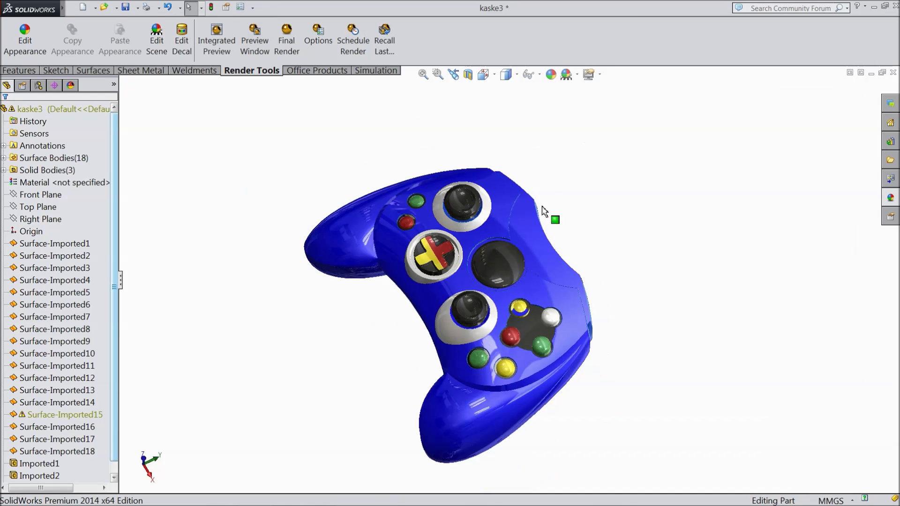
middle_drag(543, 211, 581, 253)
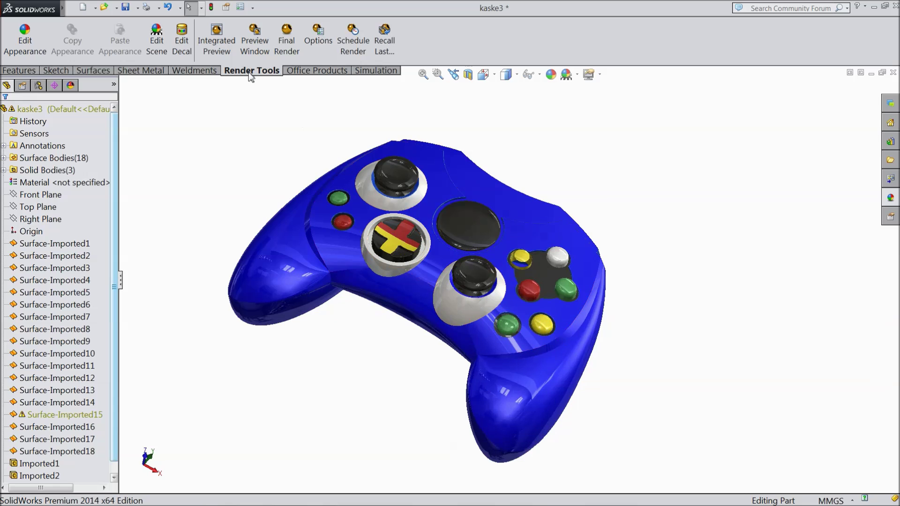
click(318, 43)
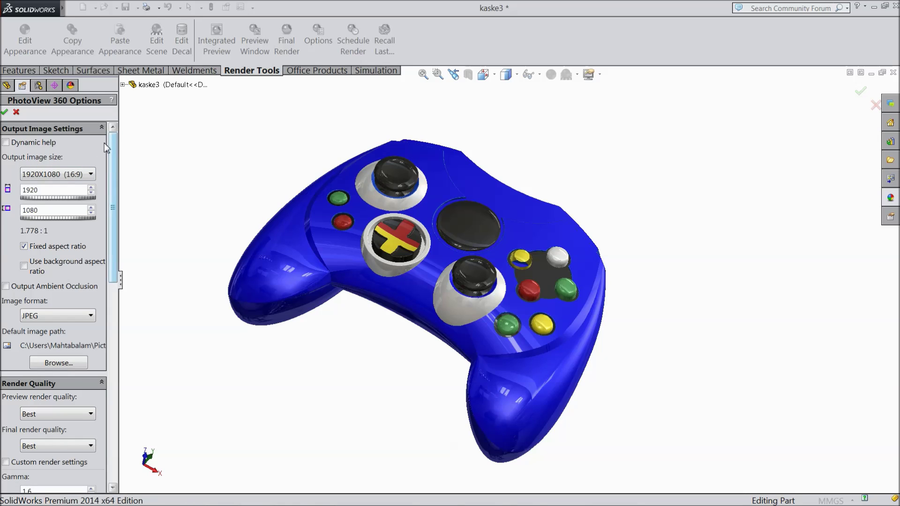
- Turn on dynamic help and keep output at 1920X1080 (16:9) in JPEG format
click(6, 143)
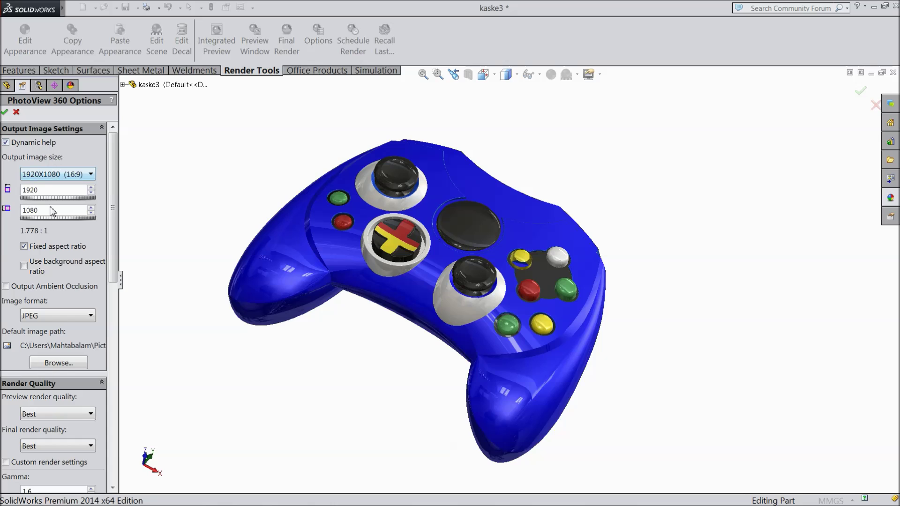
click(89, 175)
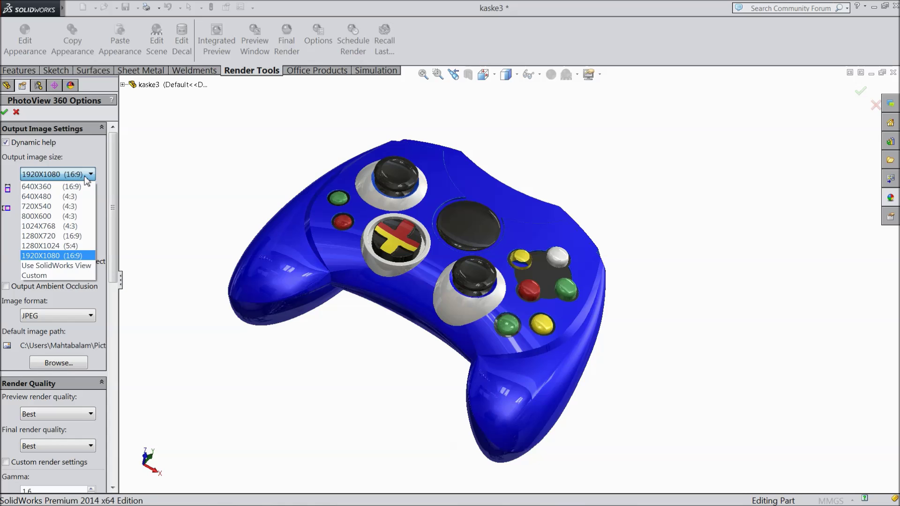
click(85, 178)
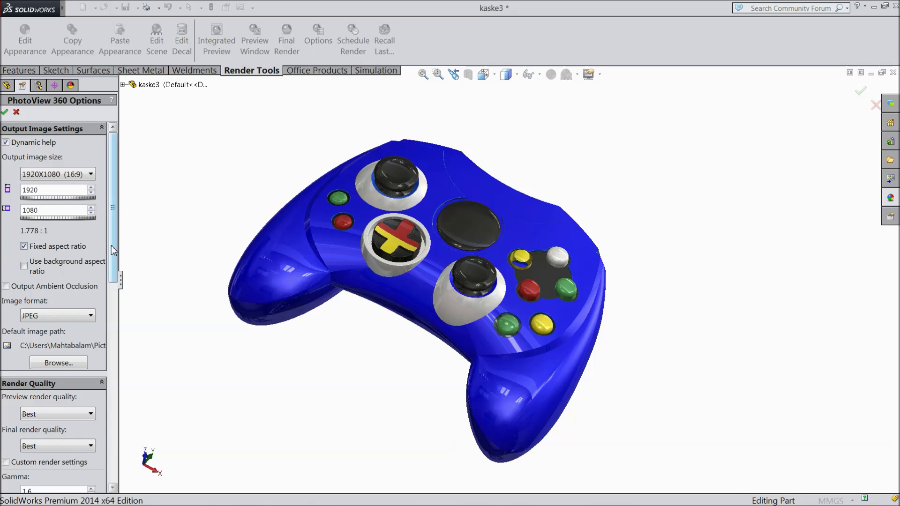
scroll(56, 258, down, 3)
click(49, 253)
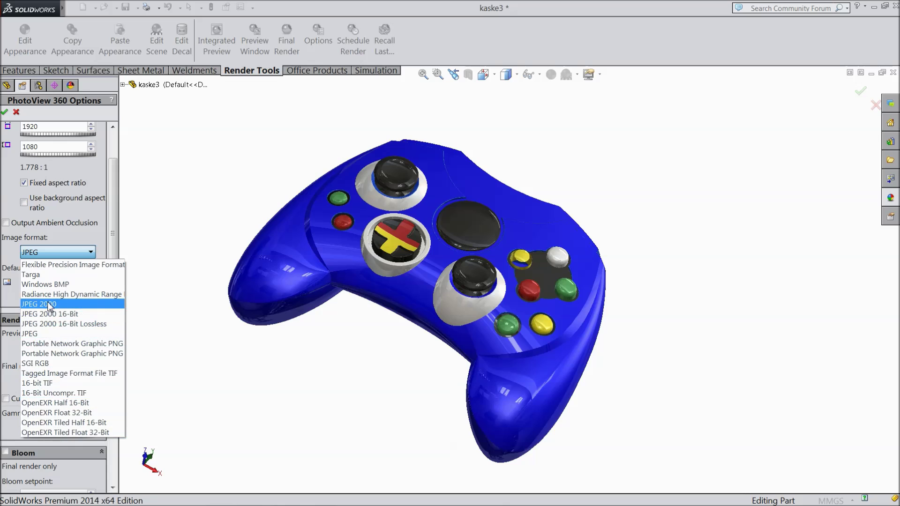
click(90, 256)
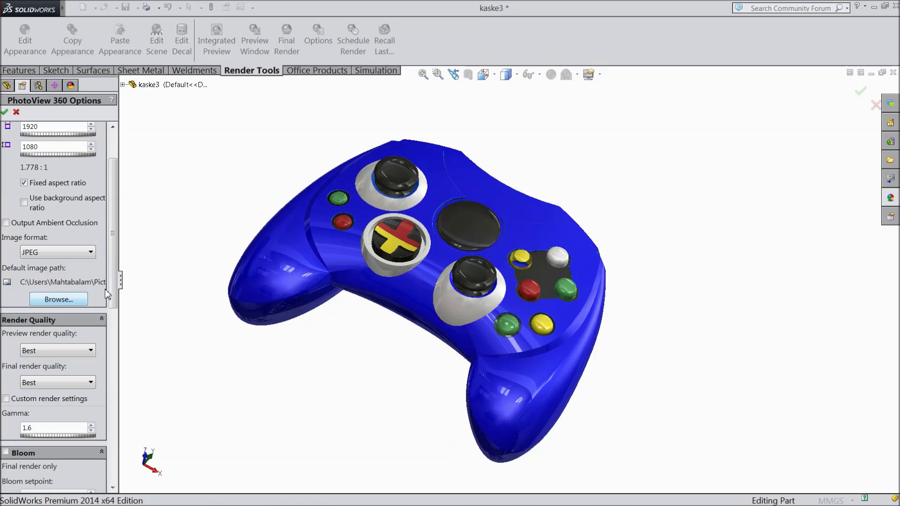
drag(112, 295, 109, 332)
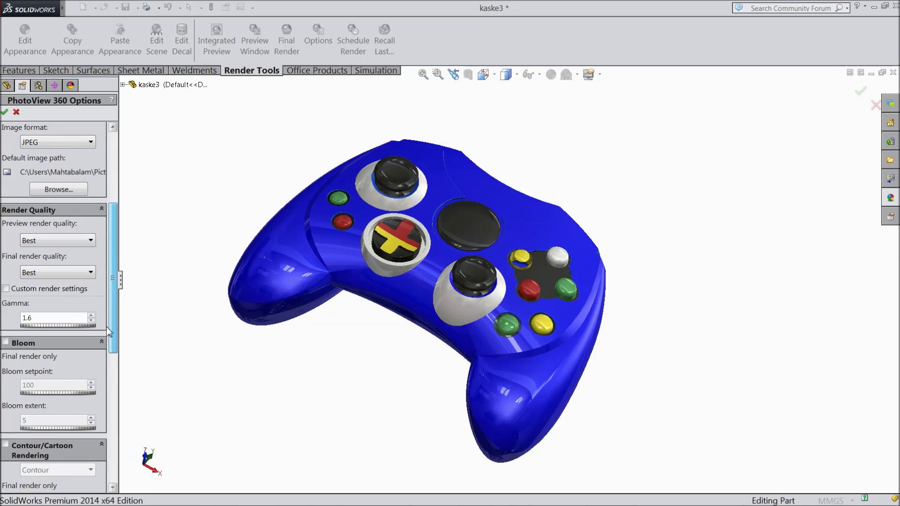
click(74, 242)
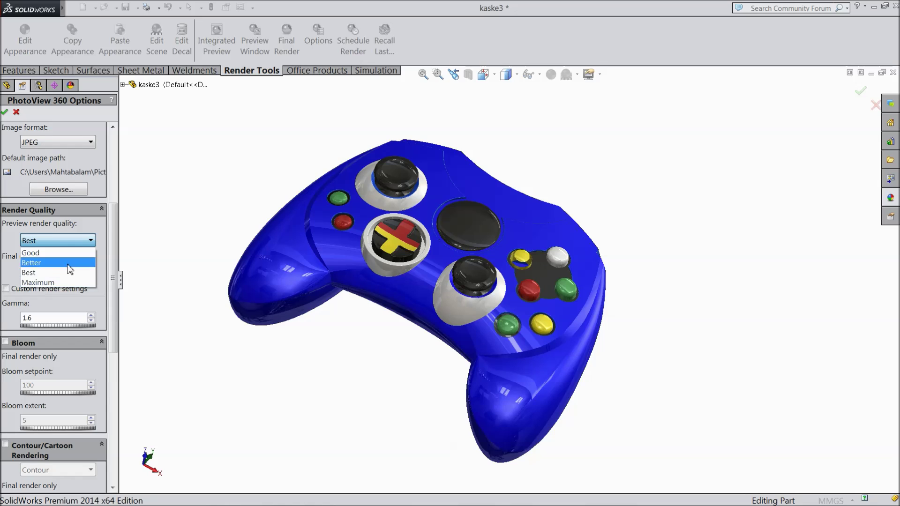
click(92, 240)
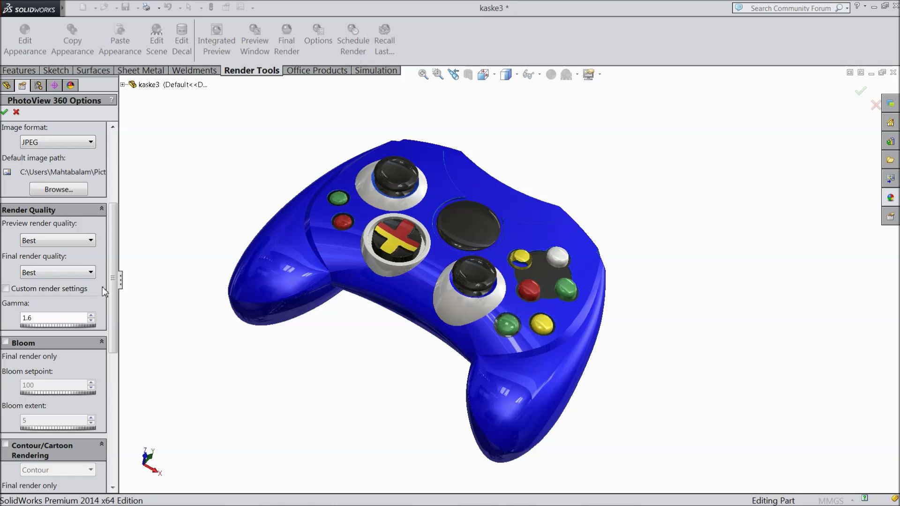
drag(114, 283, 114, 312)
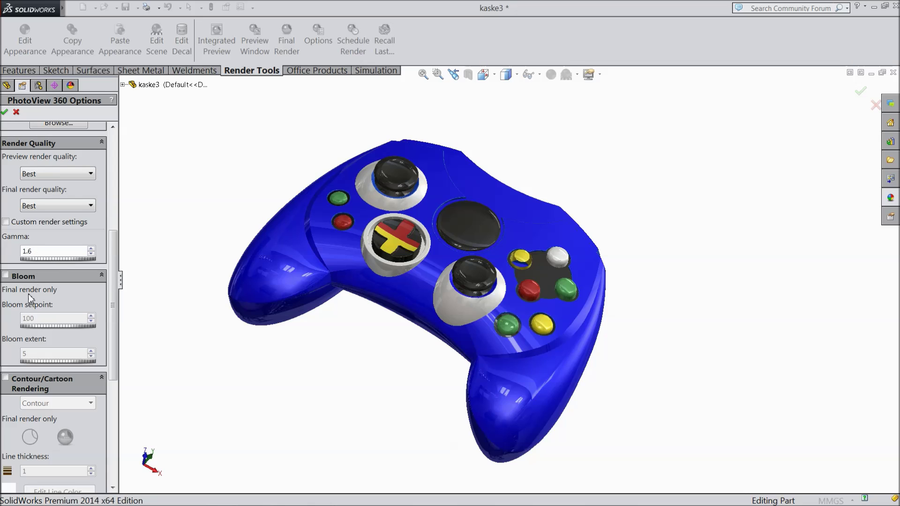
- Collapse the Bloom section, try Contour/Cartoon Rendering, and close PhotoView 360 Options
scroll(111, 276, down, 3)
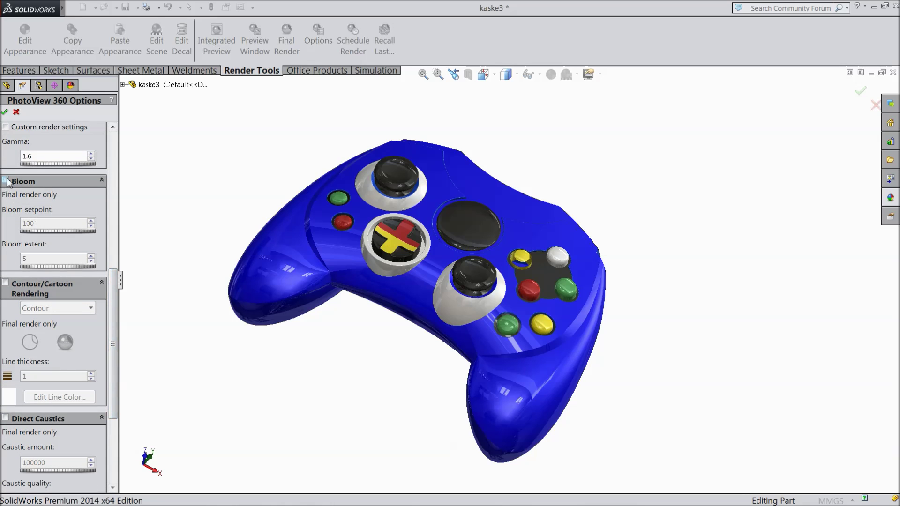
click(101, 181)
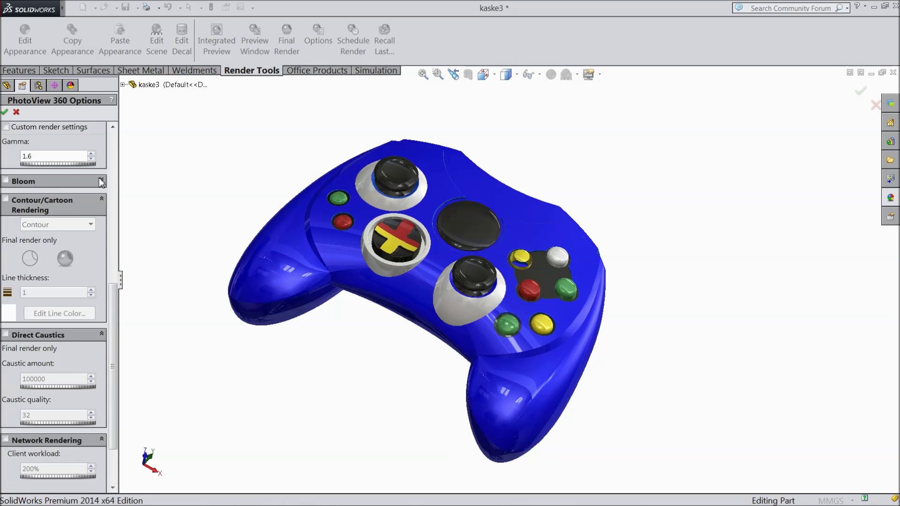
click(6, 199)
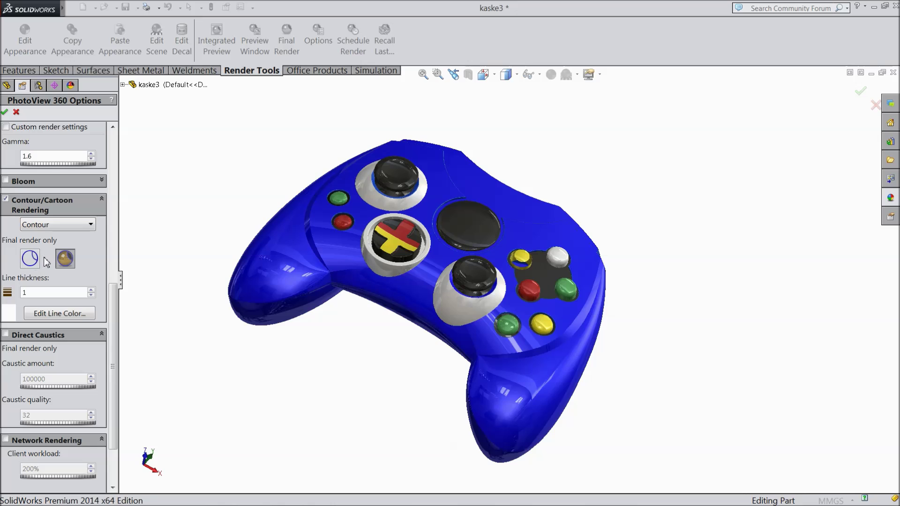
click(5, 112)
- Bring up Schedule Render proposing kaske3.jpg output, then cancel it
scroll(428, 216, down, 1)
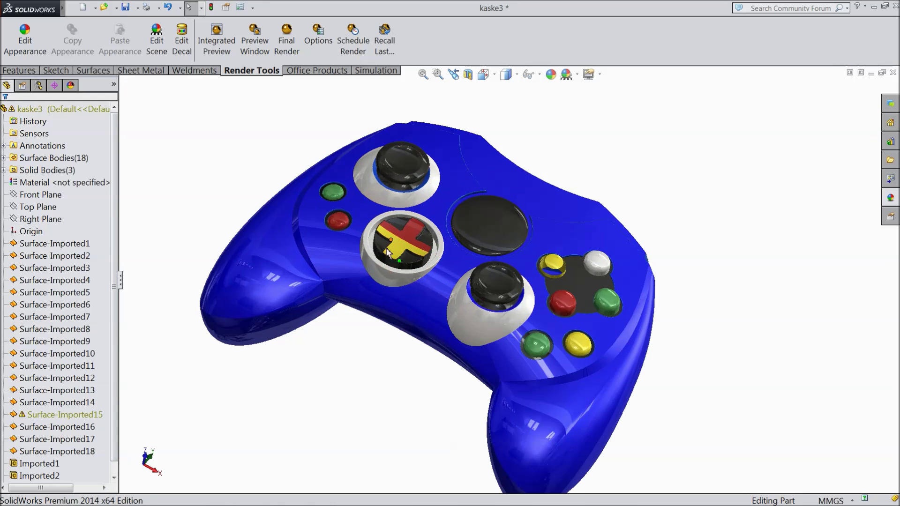
click(354, 46)
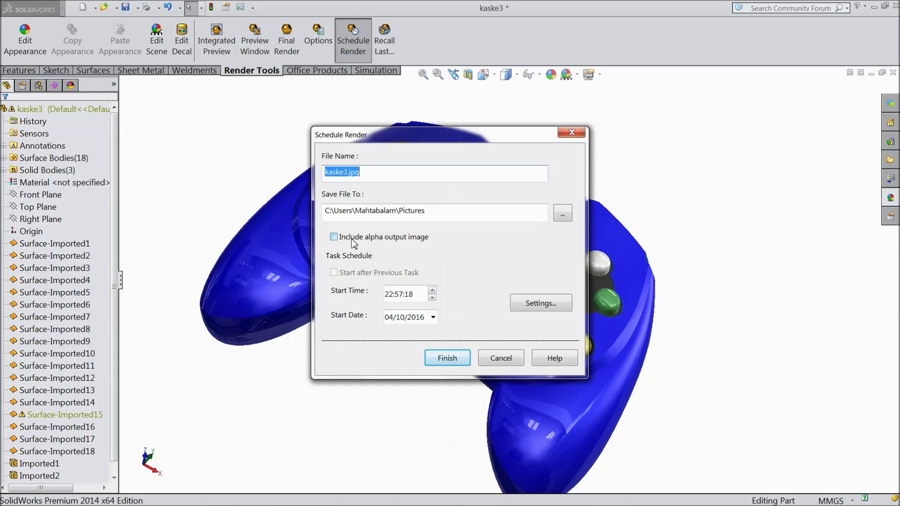
click(501, 358)
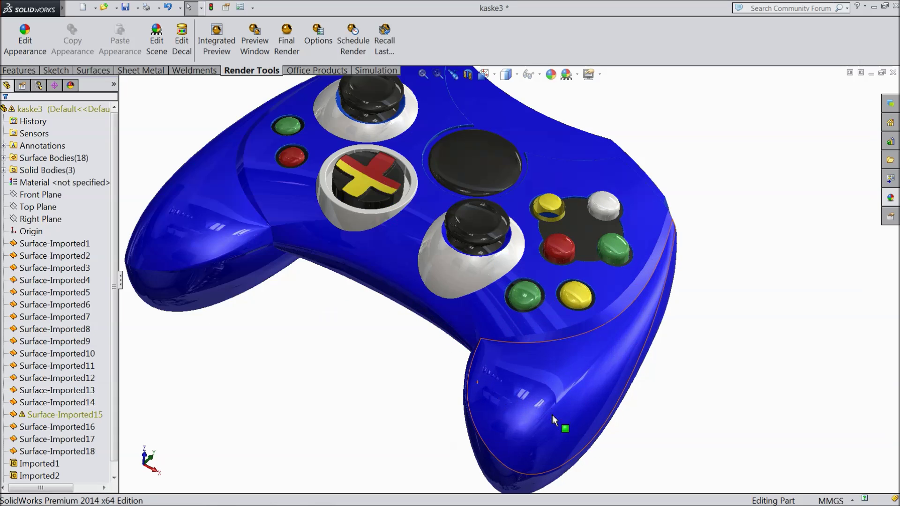
- Pan the view to shift the controller toward the centre of the viewport
right_click(652, 138)
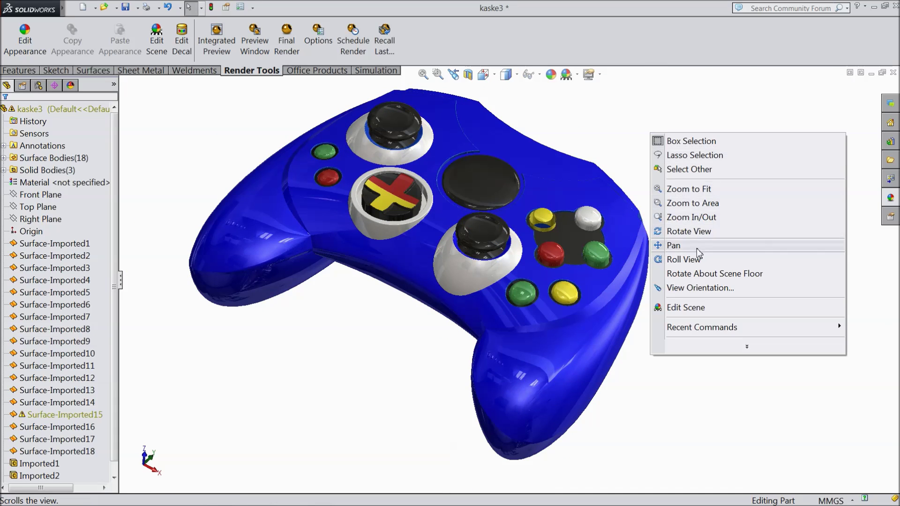
click(693, 245)
drag(691, 244, 687, 229)
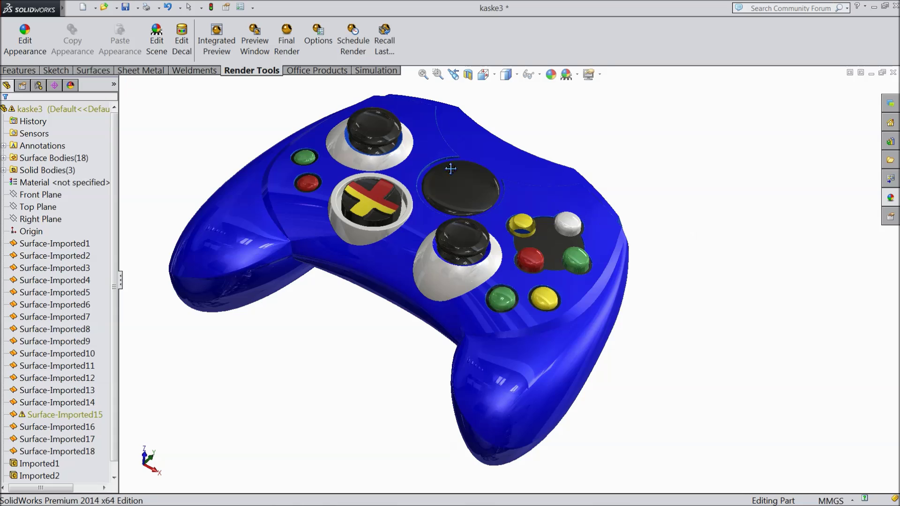
- Run the PhotoView 360 Final Render of the blue controller at 1920x1080
click(288, 50)
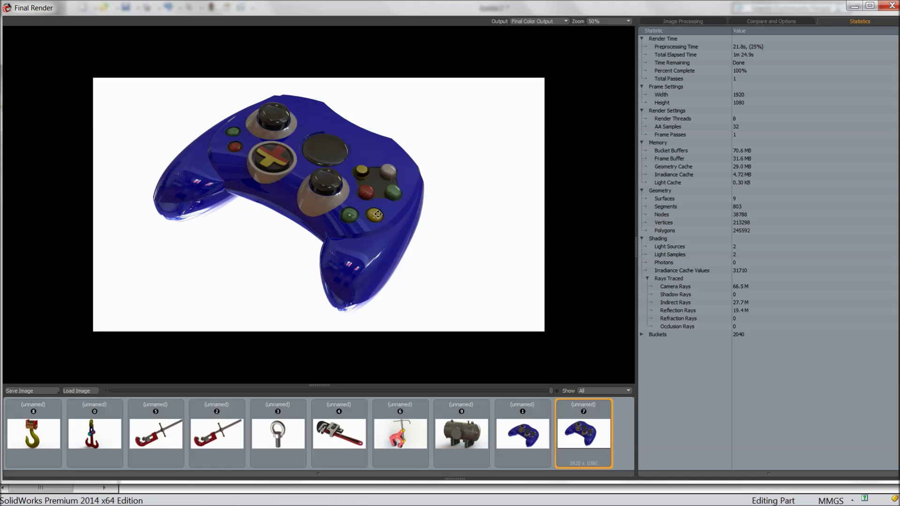
- Save the final render to the Desktop as JPEG file 'controller'
scroll(325, 190, up, 2)
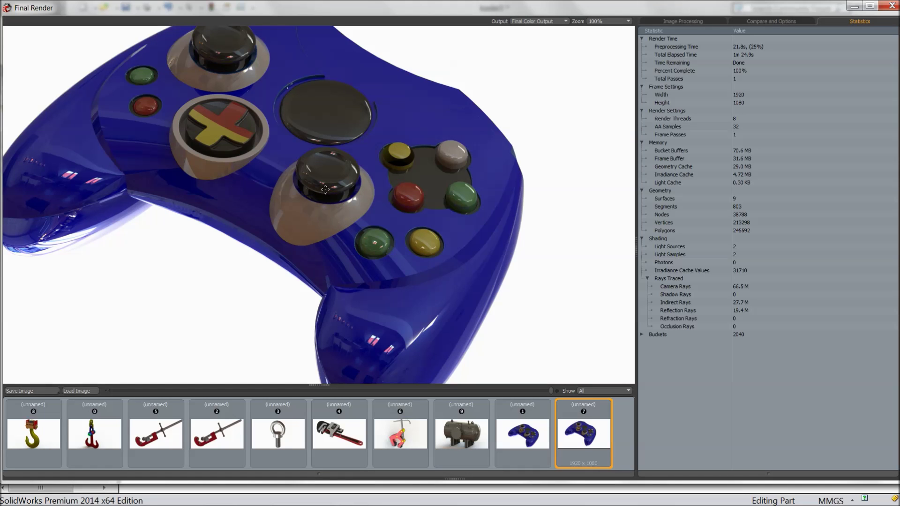
scroll(325, 190, down, 2)
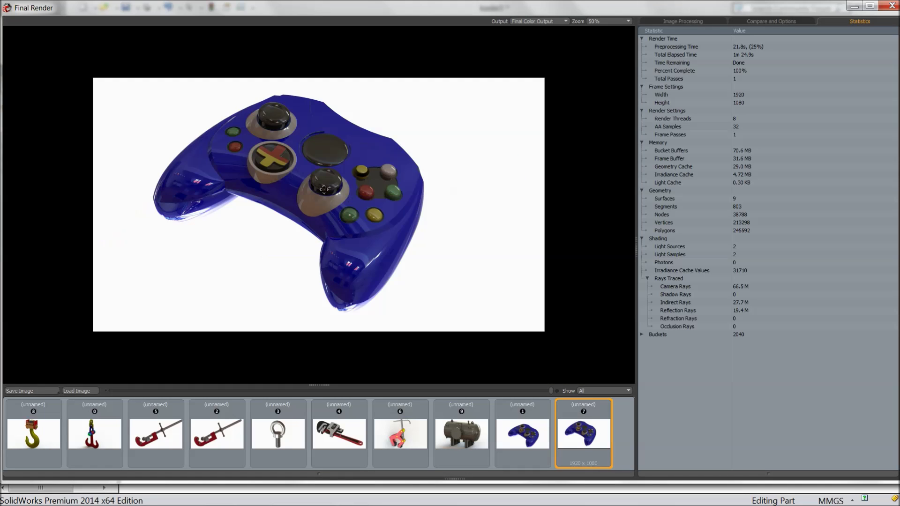
click(29, 393)
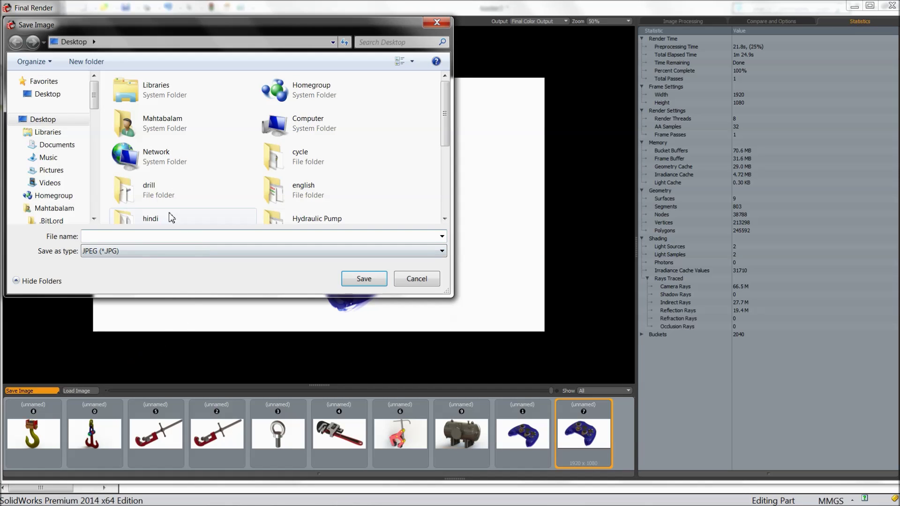
click(62, 96)
click(185, 251)
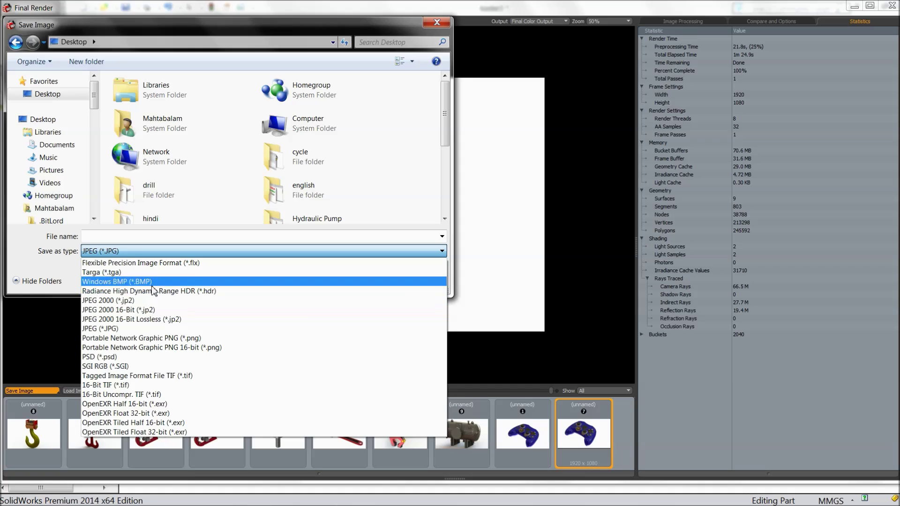
click(117, 250)
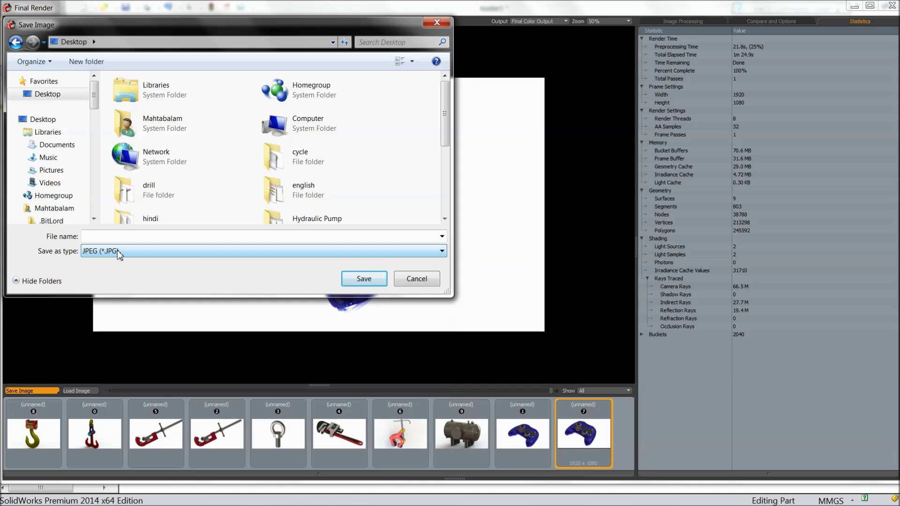
click(225, 237)
text(controller)
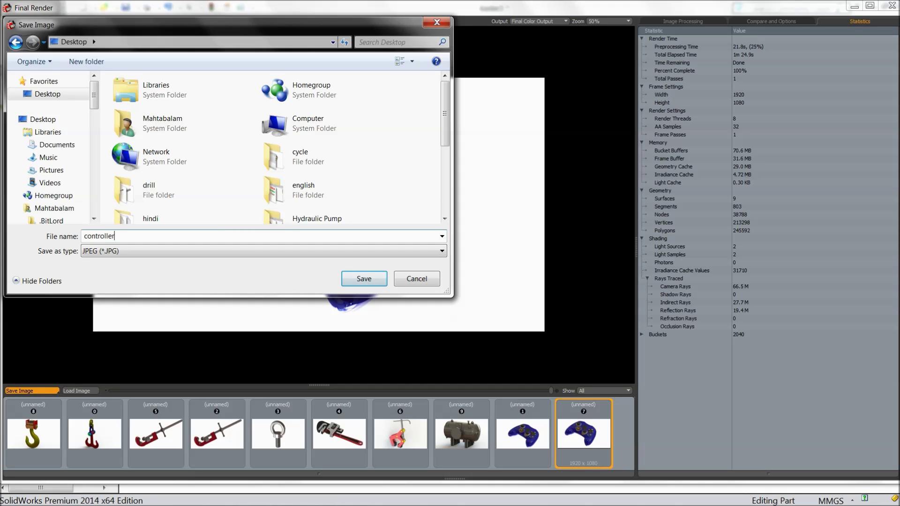
click(370, 282)
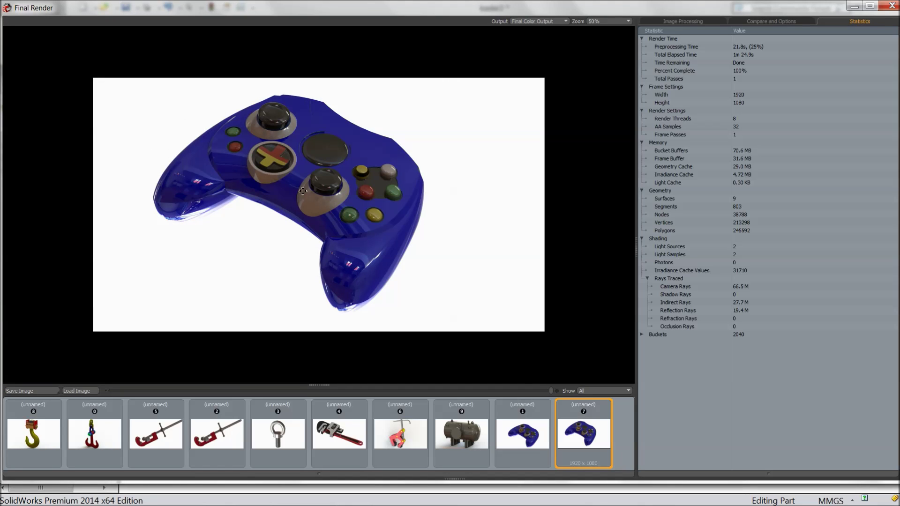
scroll(306, 192, up, 2)
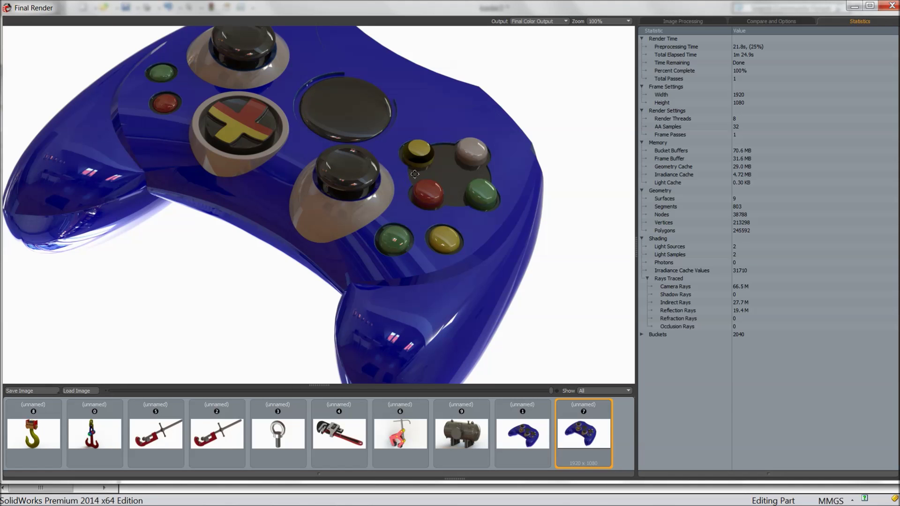